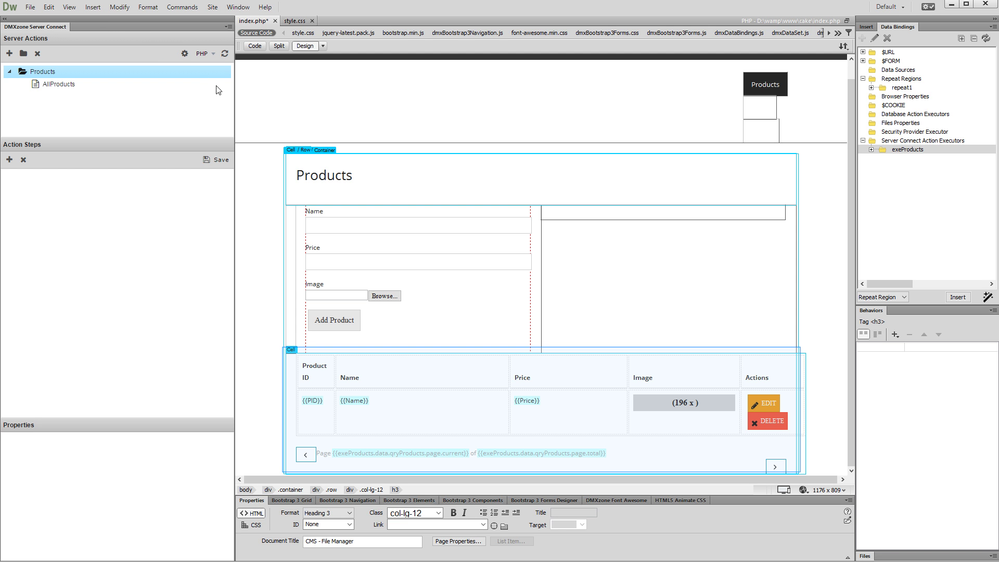
# - Create a new server action named InsertProduct in the Products folder
pyautogui.click(292, 353)
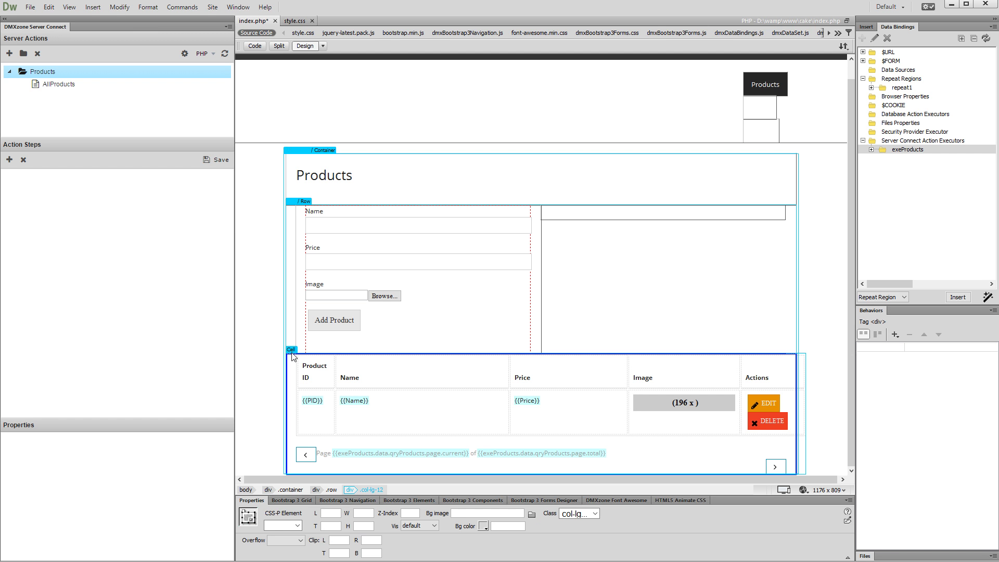
pyautogui.click(307, 202)
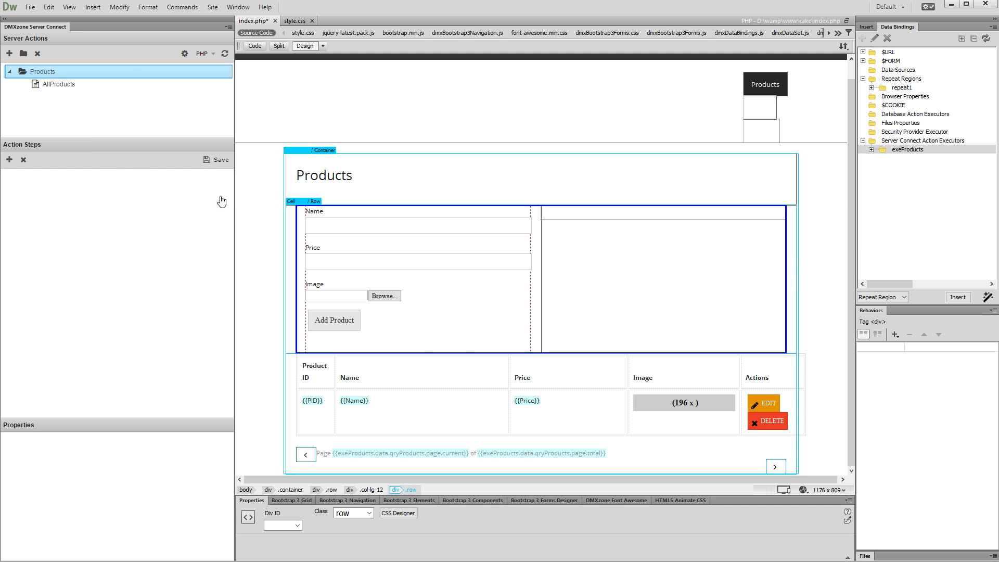
pyautogui.click(72, 72)
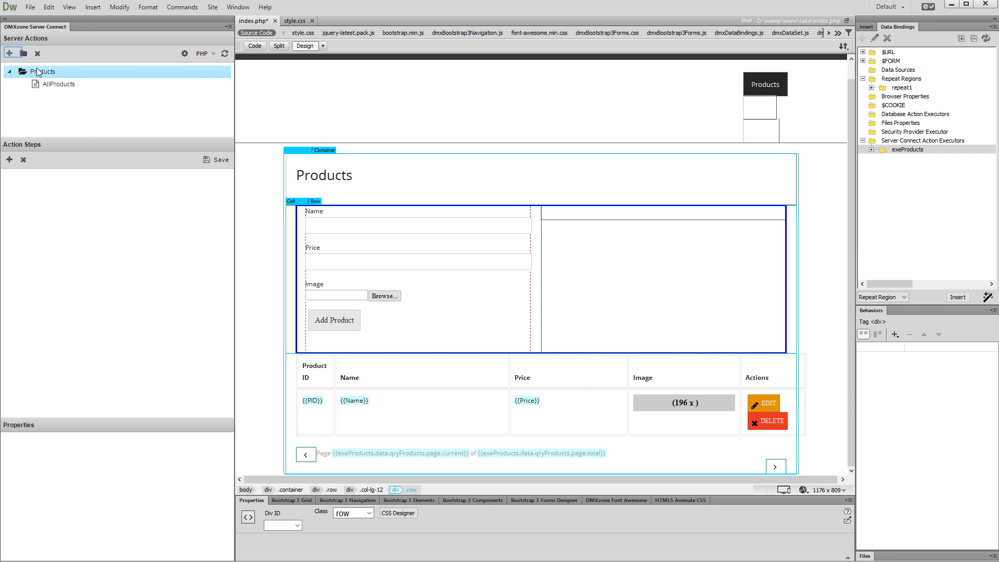
pyautogui.click(13, 54)
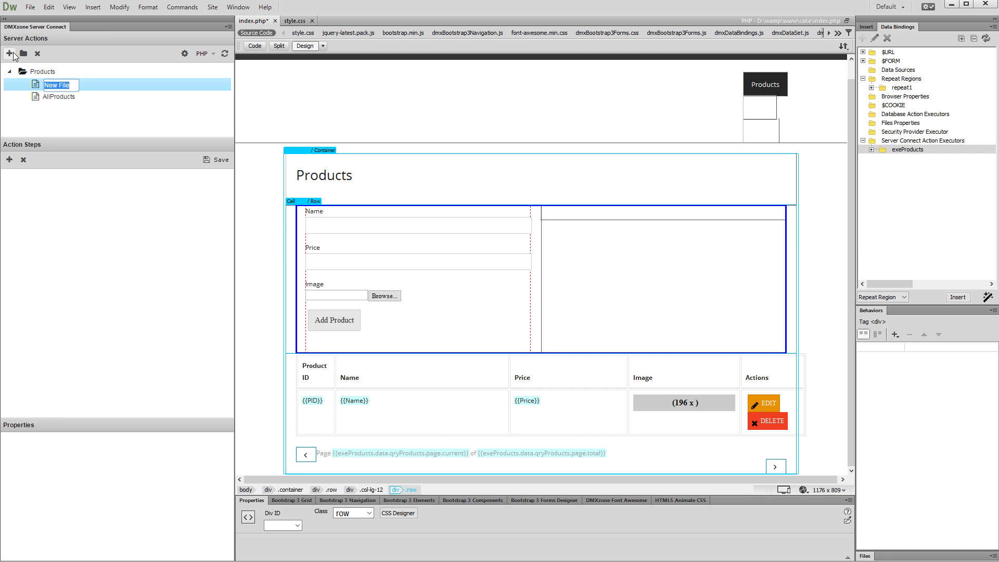
pyautogui.write('InsertProduct')
pyautogui.press('Return')
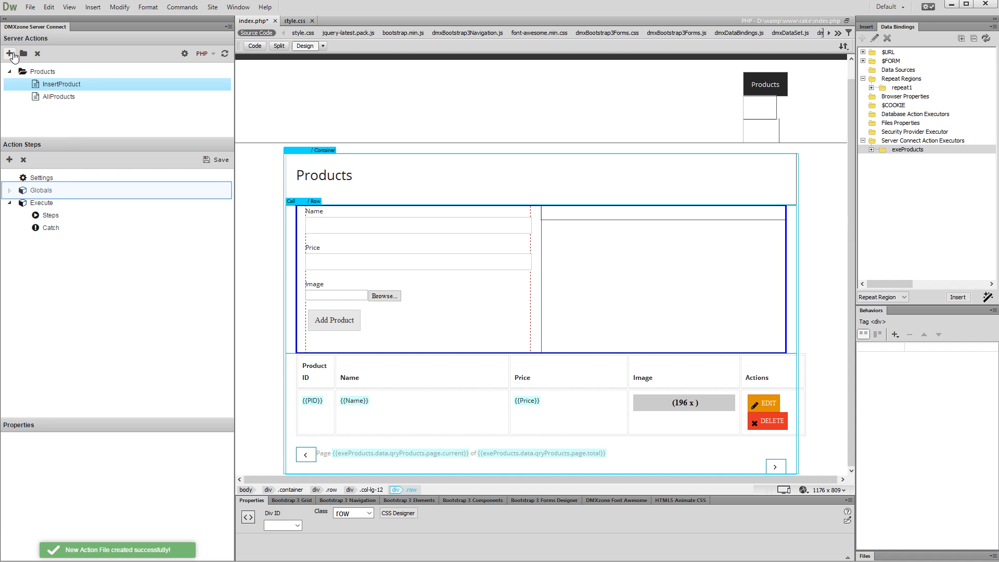
# - Link the action's global inputs to InsertForm on /index.php and import its three fields as POST inputs
pyautogui.doubleClick(72, 191)
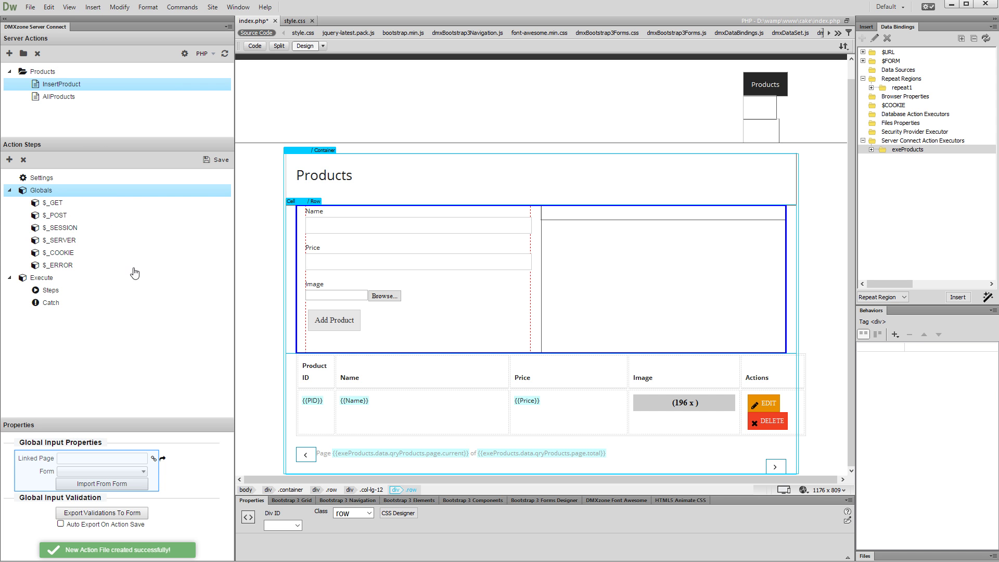
pyautogui.click(153, 459)
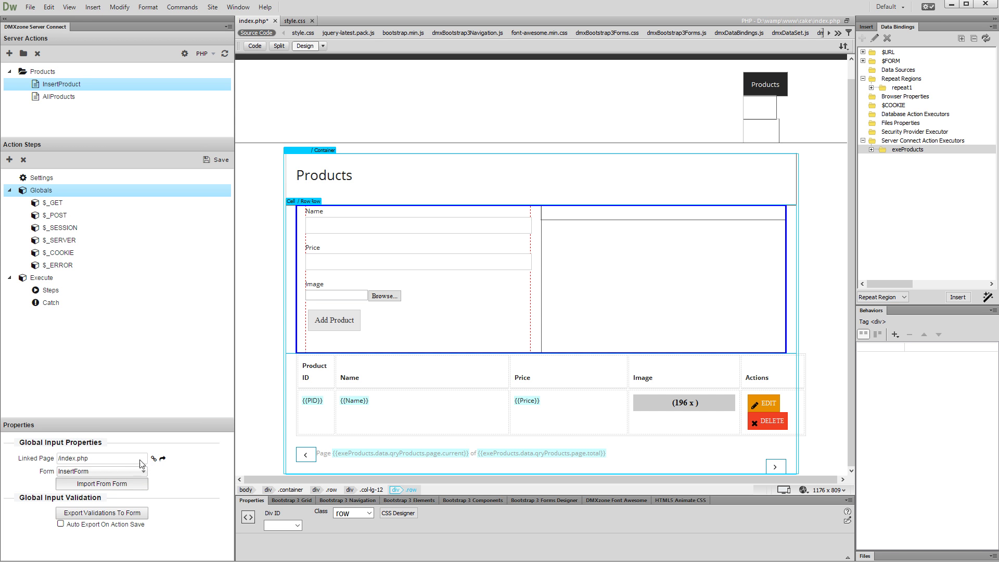
pyautogui.click(93, 484)
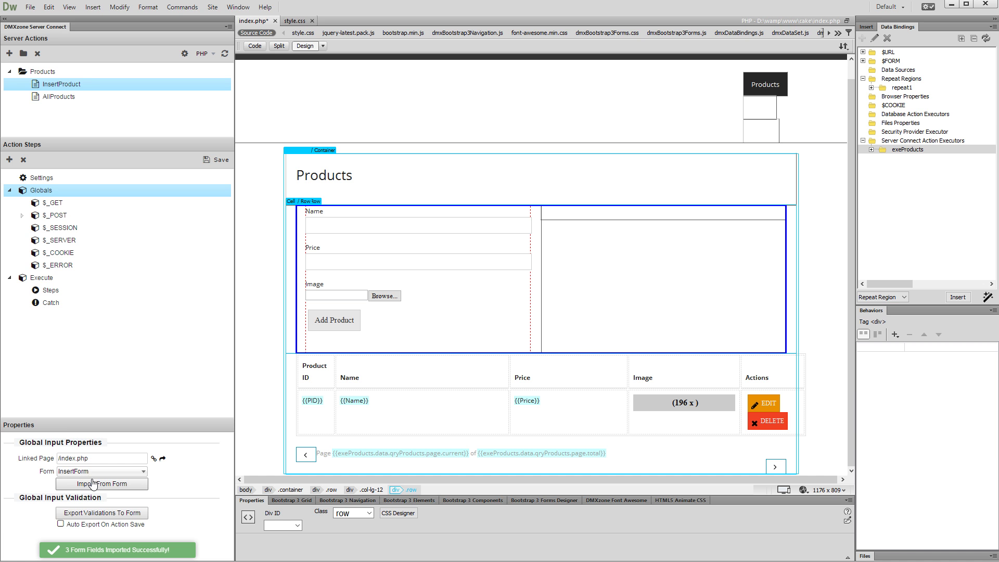
# - Add a Database Connection step that uses the 'local' connection
pyautogui.rightClick(55, 290)
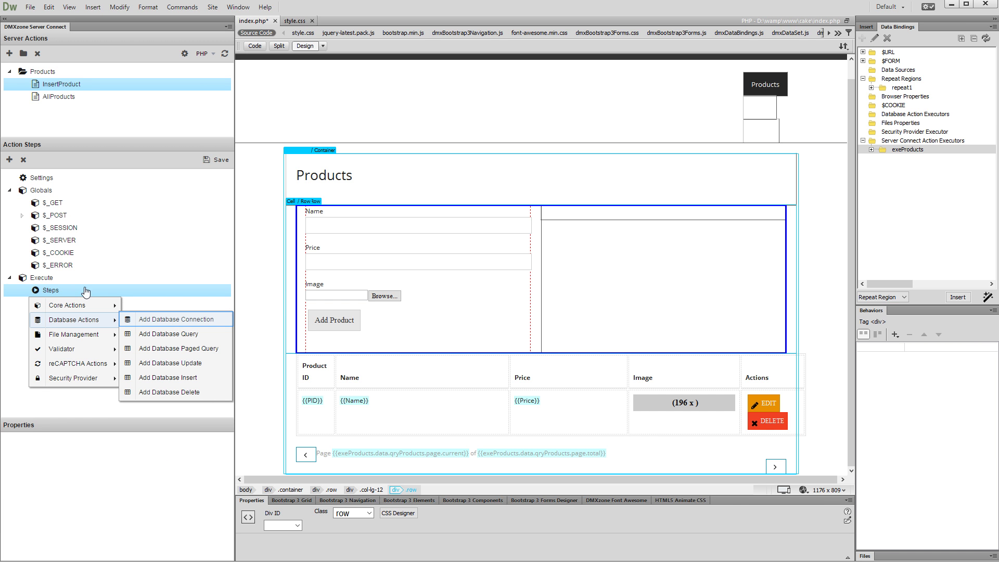
pyautogui.click(149, 320)
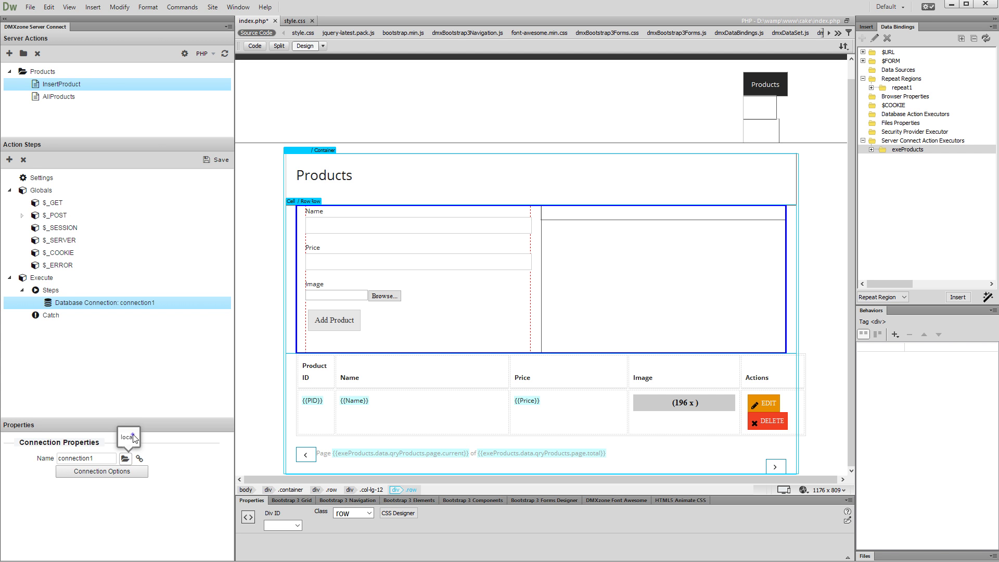
pyautogui.click(128, 437)
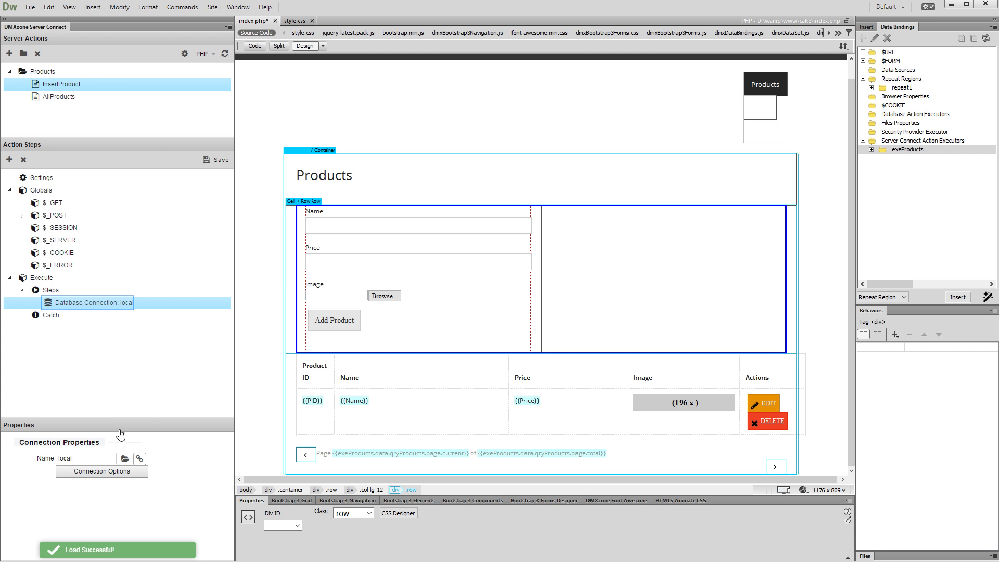
# - Add a File Upload step after the connection with $_POST.insertImage as the upload field
pyautogui.rightClick(93, 309)
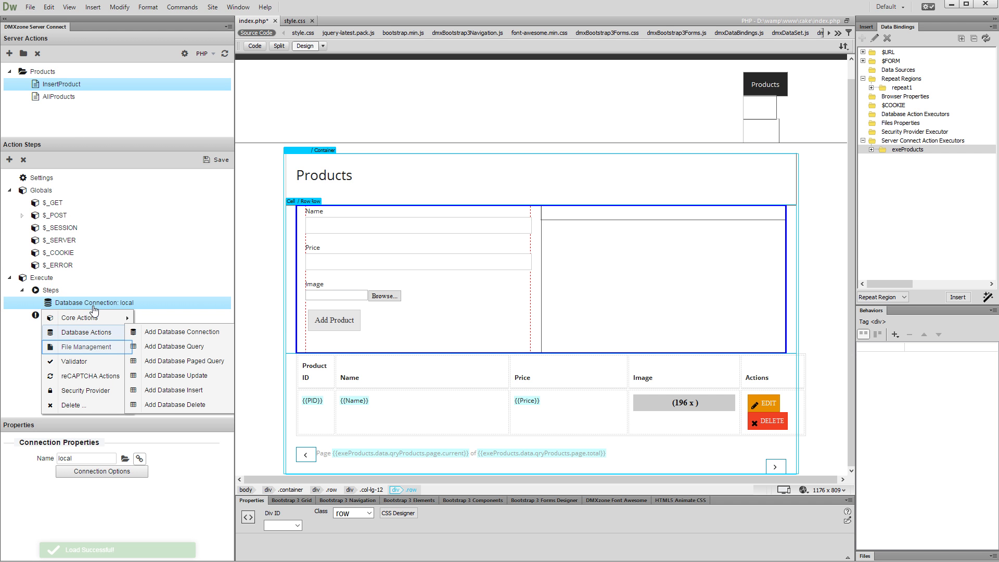
pyautogui.moveTo(95, 350)
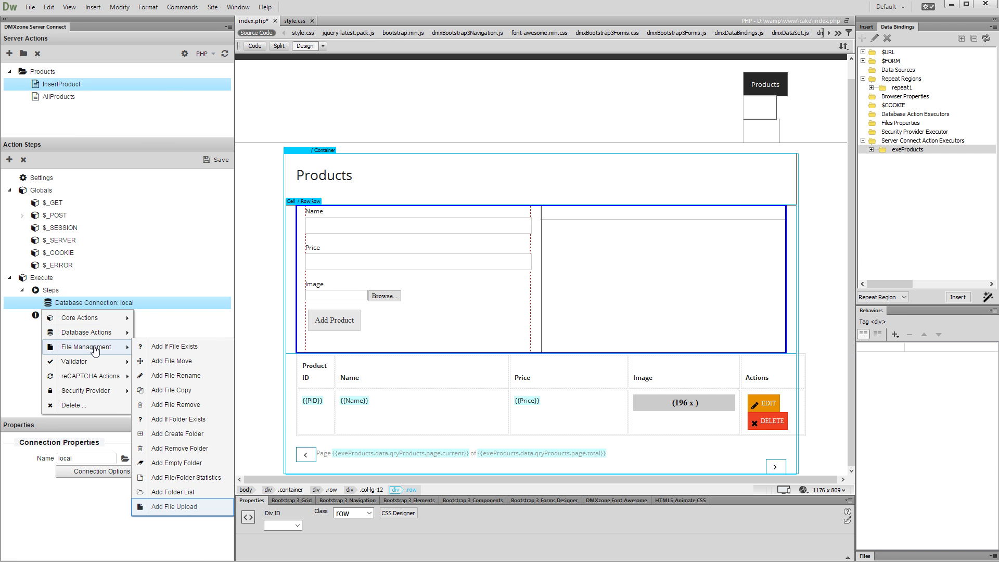
pyautogui.click(162, 507)
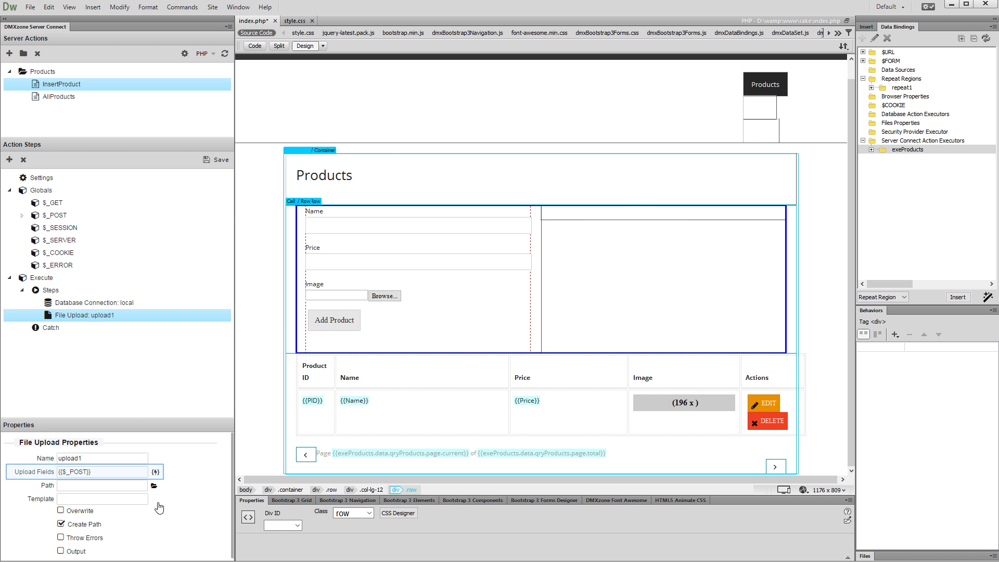
pyautogui.click(155, 472)
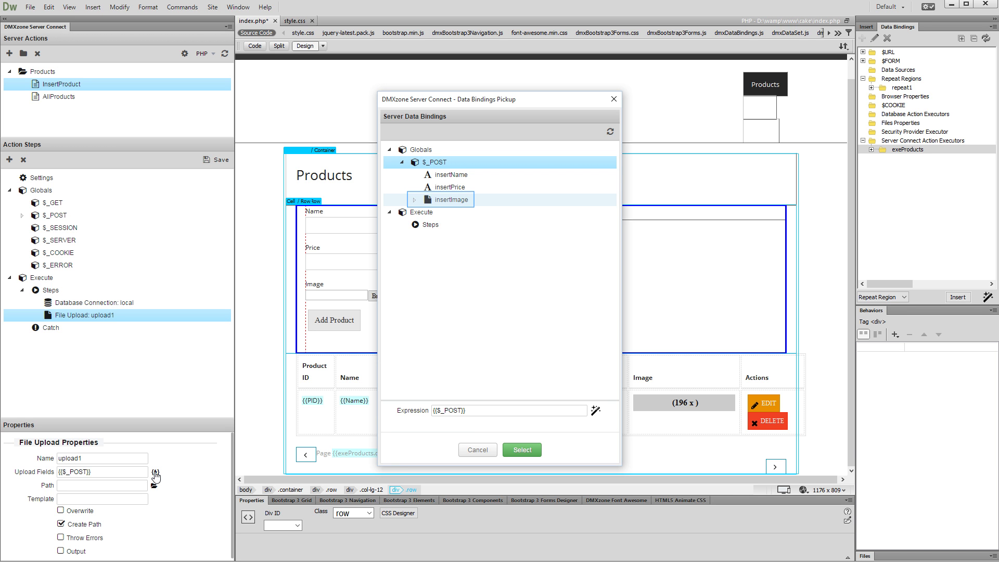
pyautogui.doubleClick(459, 204)
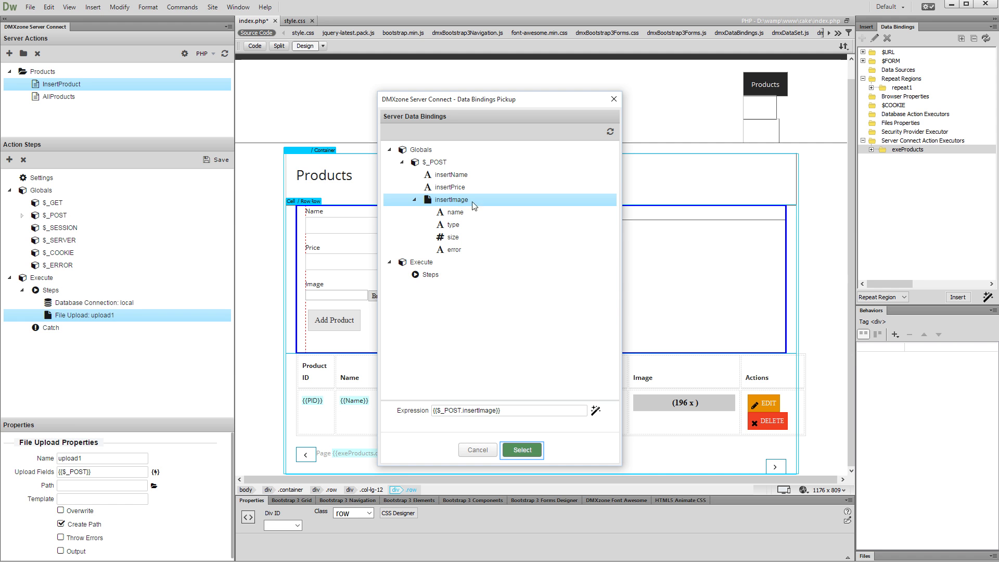
pyautogui.click(530, 449)
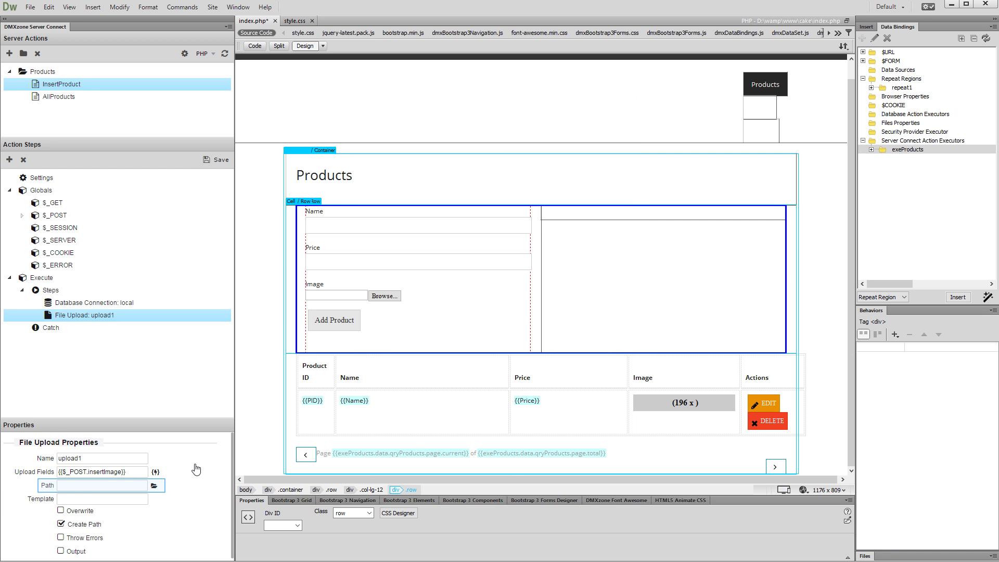
# - Set the upload destination path to the /cake/img folder
pyautogui.click(154, 486)
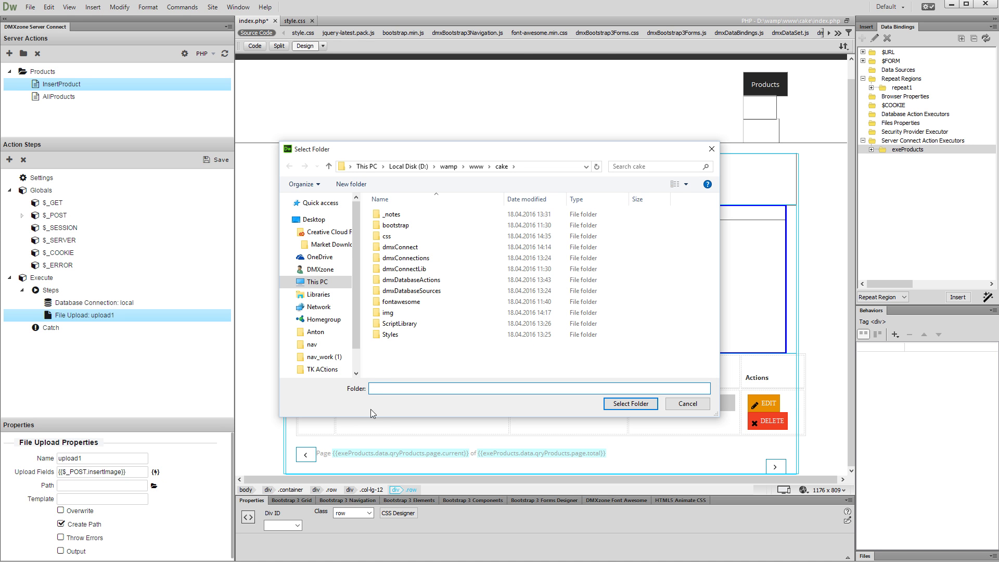
pyautogui.click(401, 312)
pyautogui.doubleClick(391, 318)
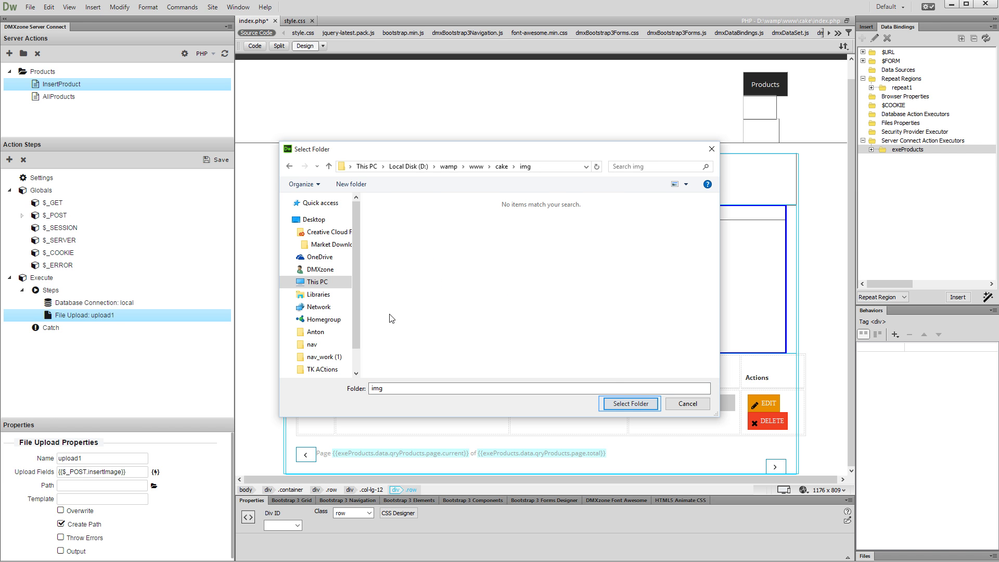
pyautogui.click(618, 398)
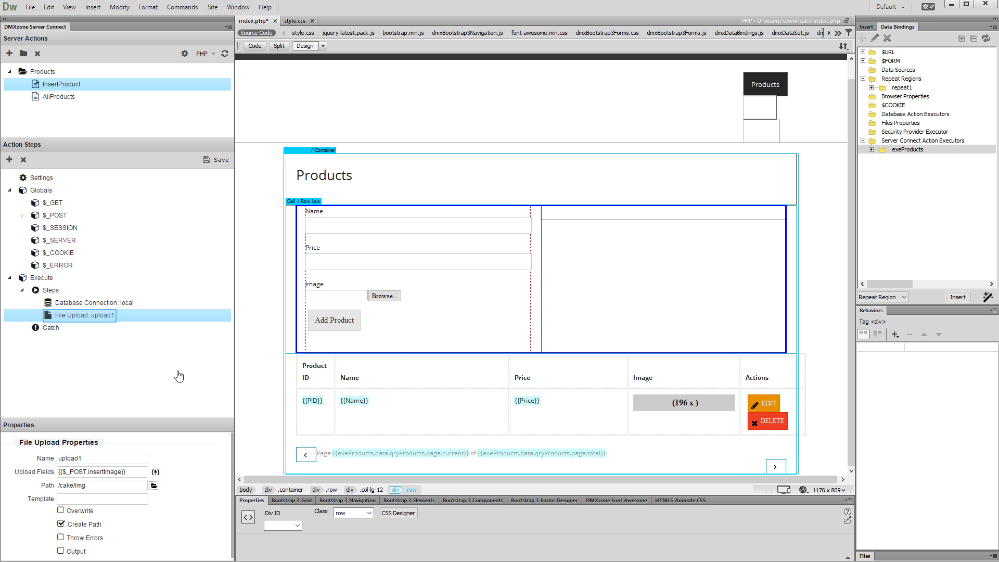
# - Add a Database Insert step after the upload targeting the sc_products table
pyautogui.rightClick(94, 318)
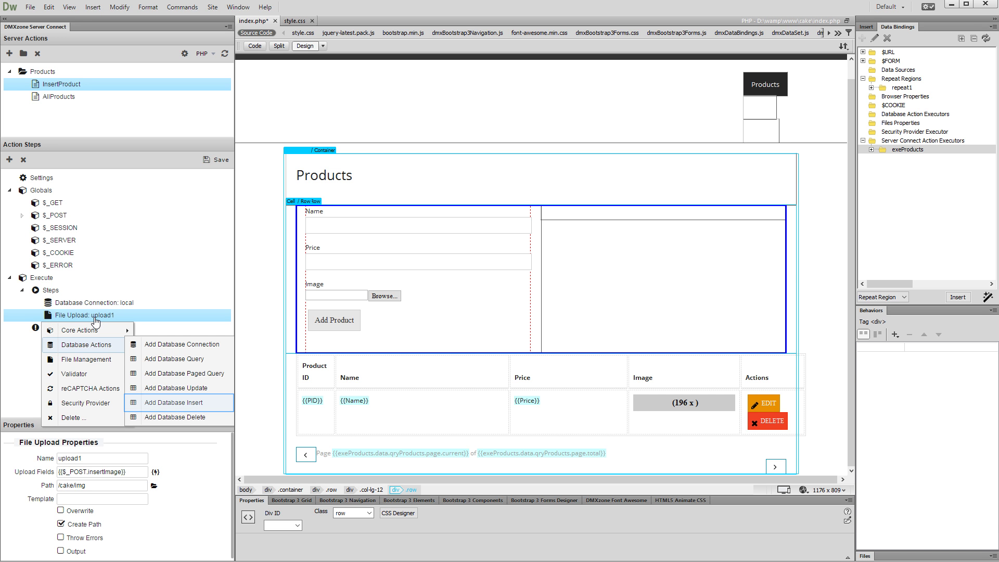
pyautogui.click(174, 403)
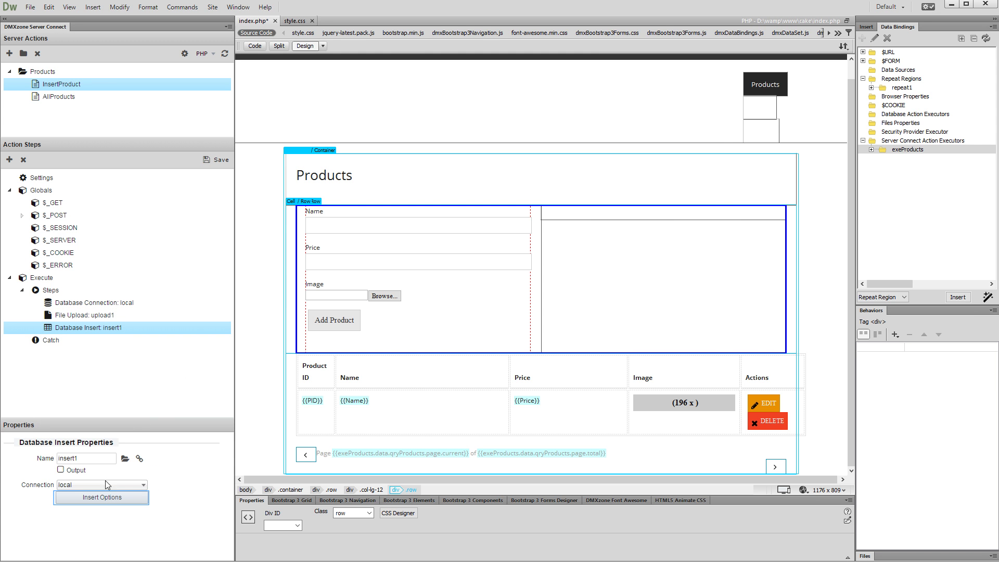
pyautogui.click(105, 495)
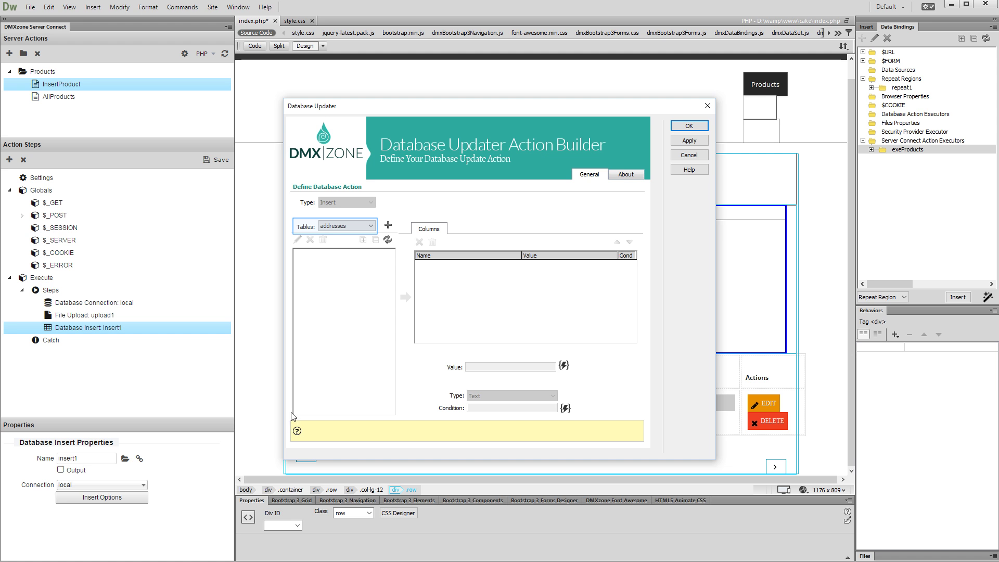
pyautogui.click(337, 226)
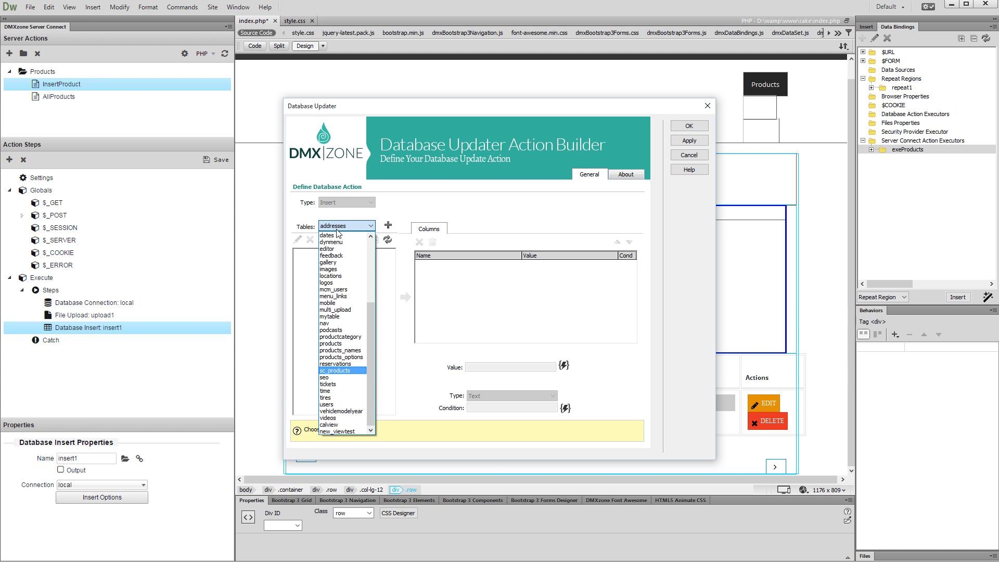
pyautogui.click(340, 370)
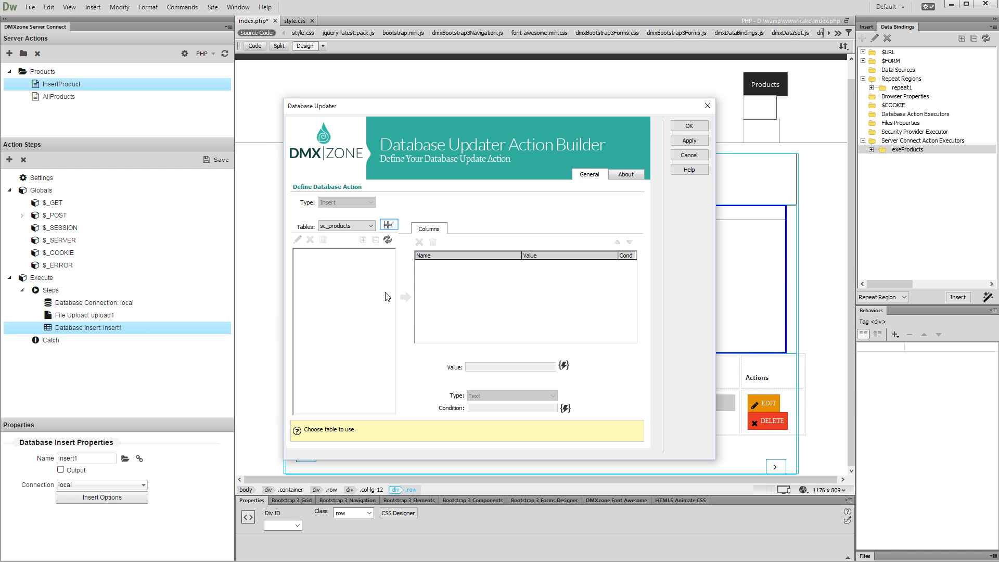
# - Add the sc_products Name, Price and Image columns to the insert
pyautogui.click(388, 226)
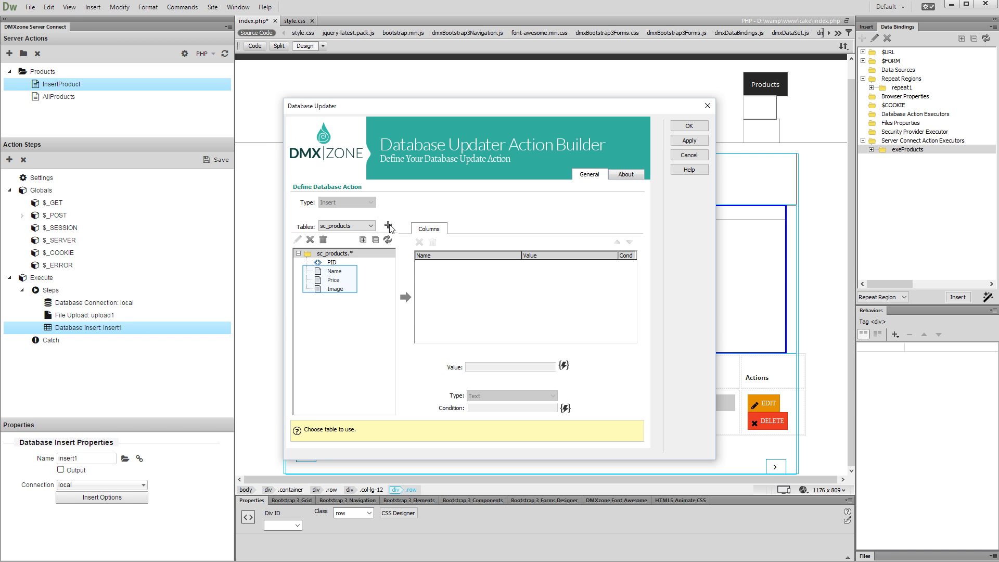
pyautogui.keyDown('shift'); pyautogui.click(349, 271); pyautogui.keyUp('shift')
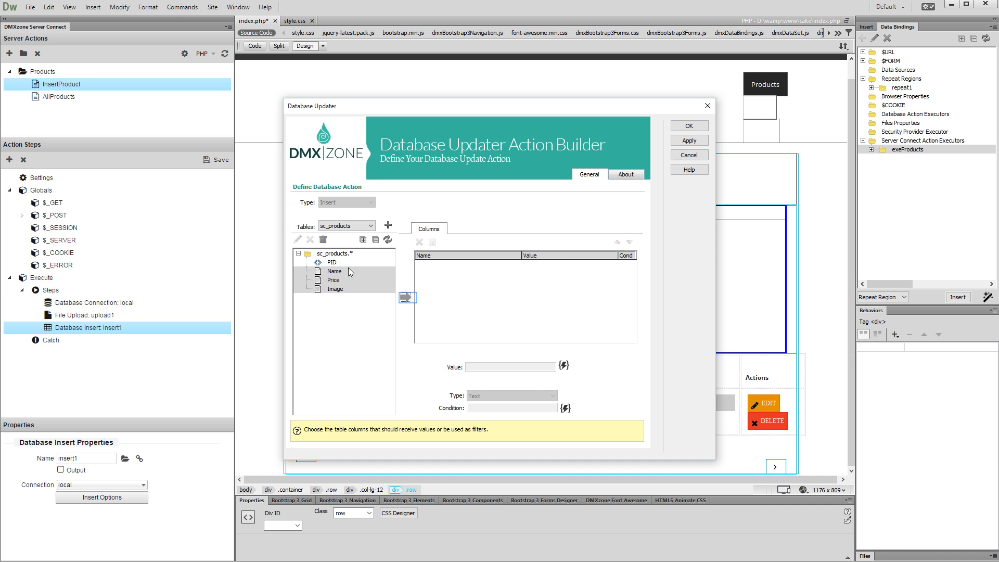
pyautogui.click(408, 298)
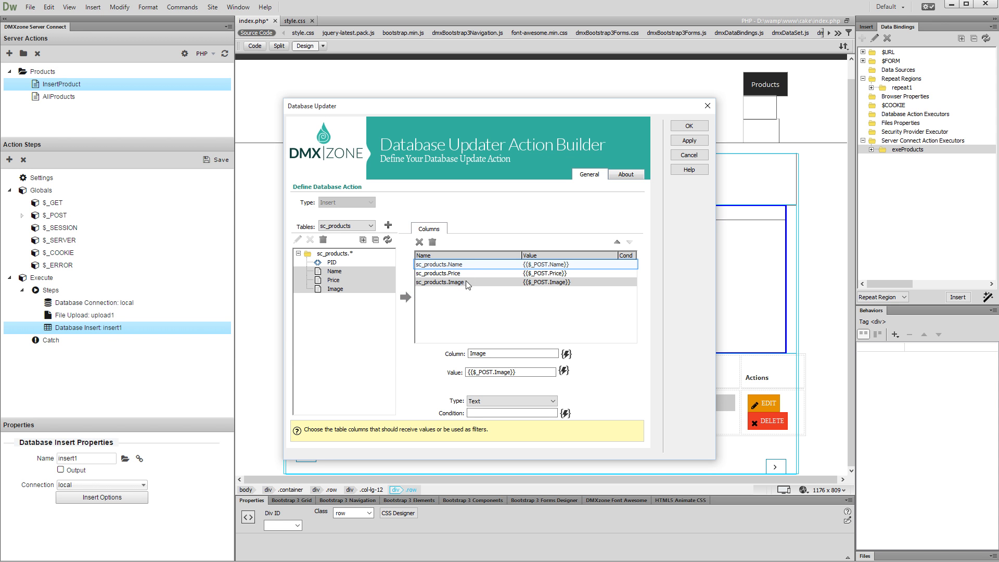
pyautogui.click(471, 268)
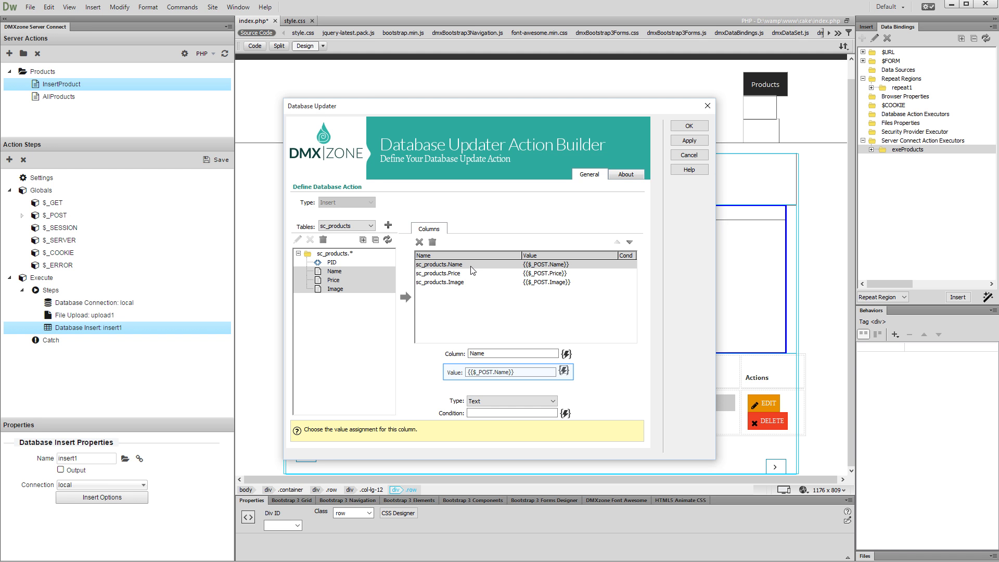
pyautogui.click(564, 371)
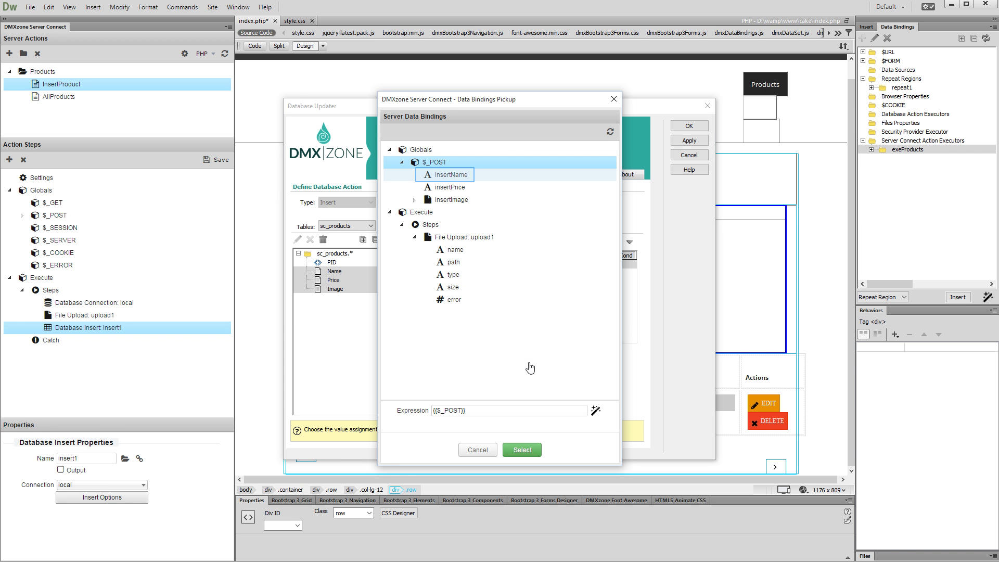
# - Bind the Name column to $_POST.insertName and set Price to $_POST.insertPrice
pyautogui.click(457, 179)
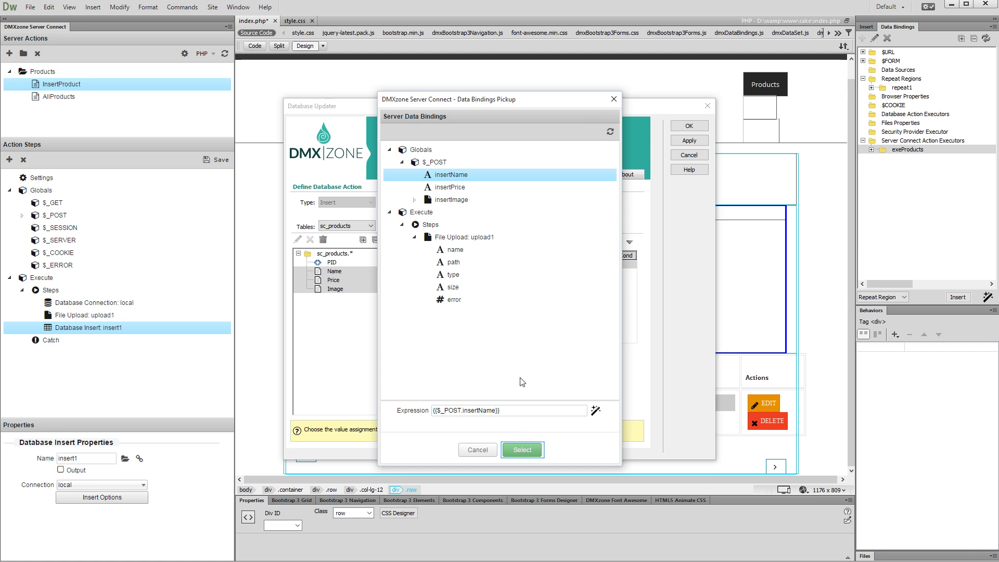
pyautogui.click(523, 450)
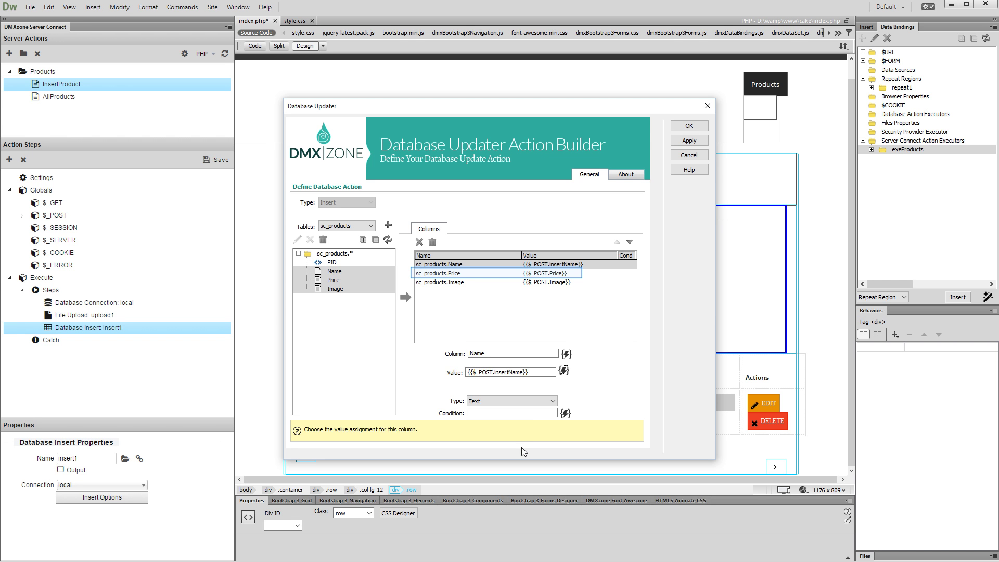
pyautogui.click(539, 273)
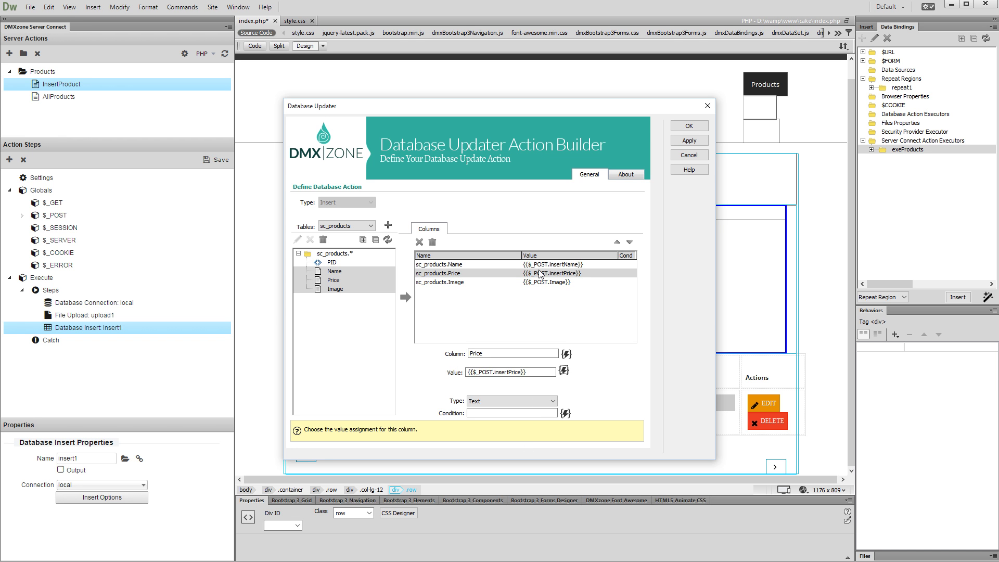
# - Bind the Image column to upload1.name and save the insert settings
pyautogui.click(563, 287)
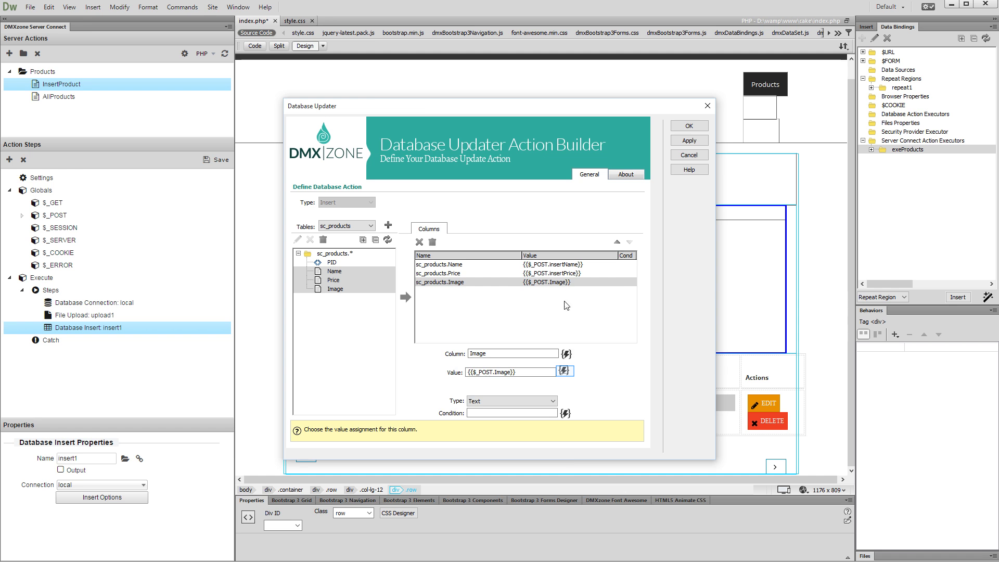
pyautogui.click(564, 372)
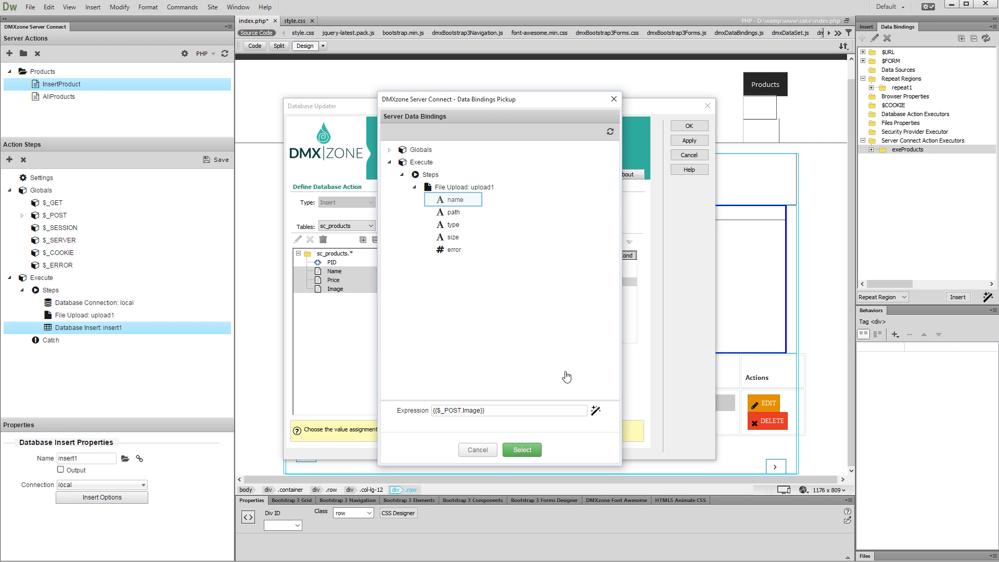
pyautogui.click(474, 203)
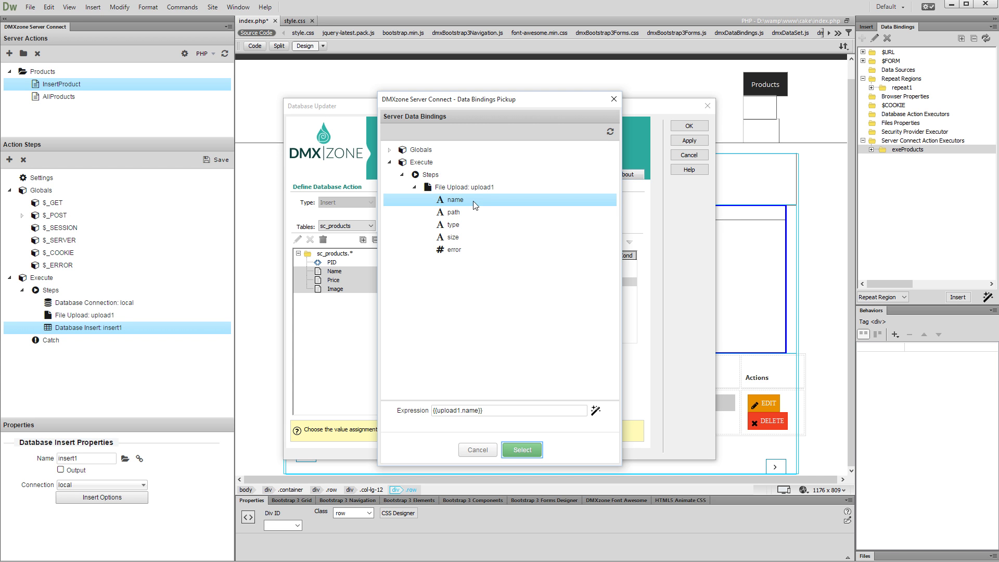
pyautogui.click(527, 450)
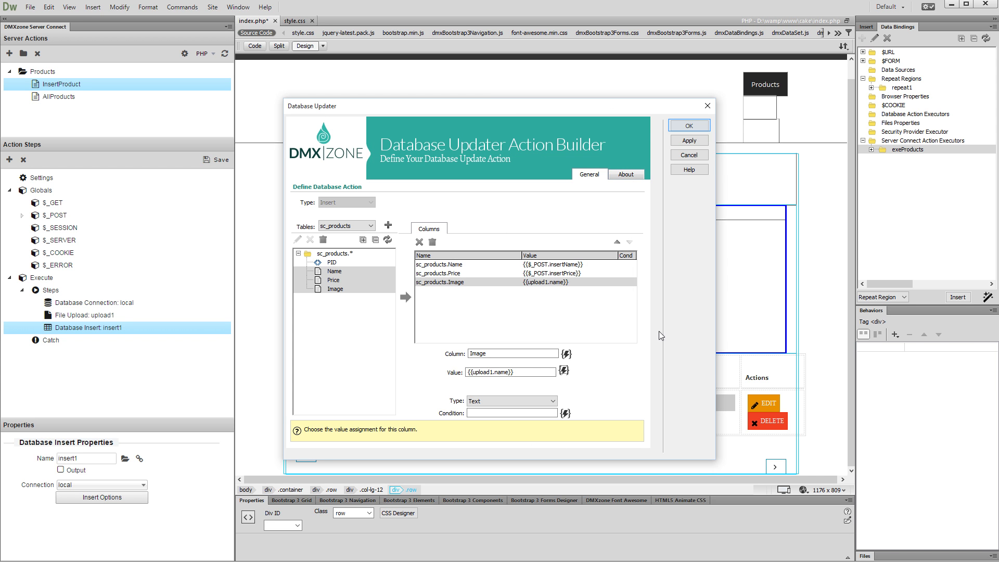
pyautogui.click(687, 127)
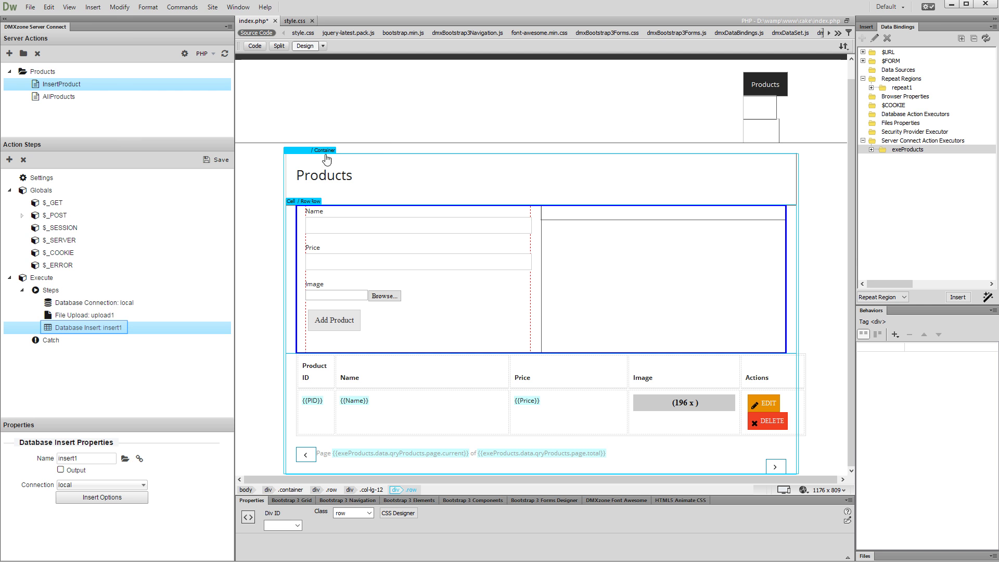
# - Add a Create Folder step after insert1 with its Path set to the /cake/img folder
pyautogui.rightClick(97, 331)
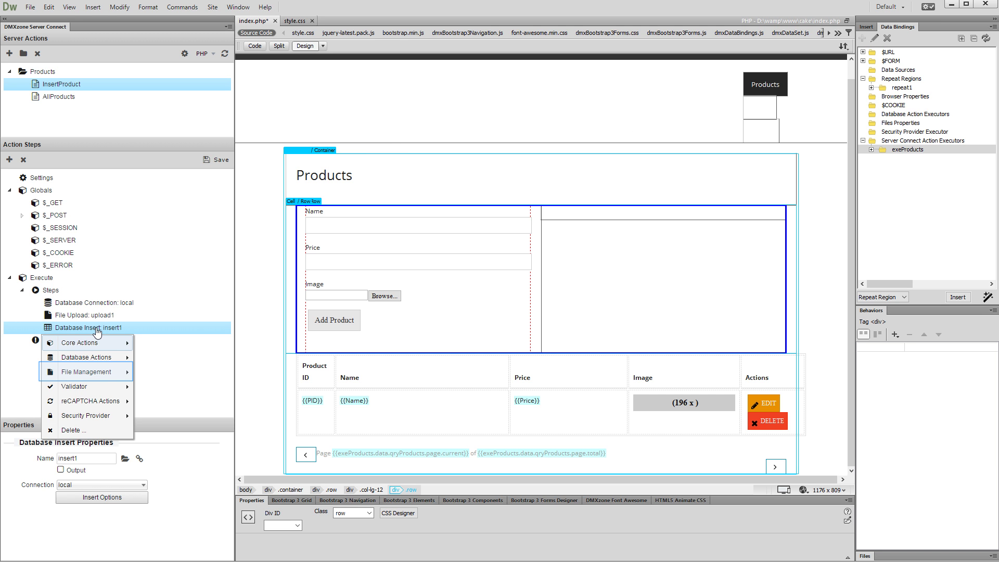
pyautogui.moveTo(81, 379)
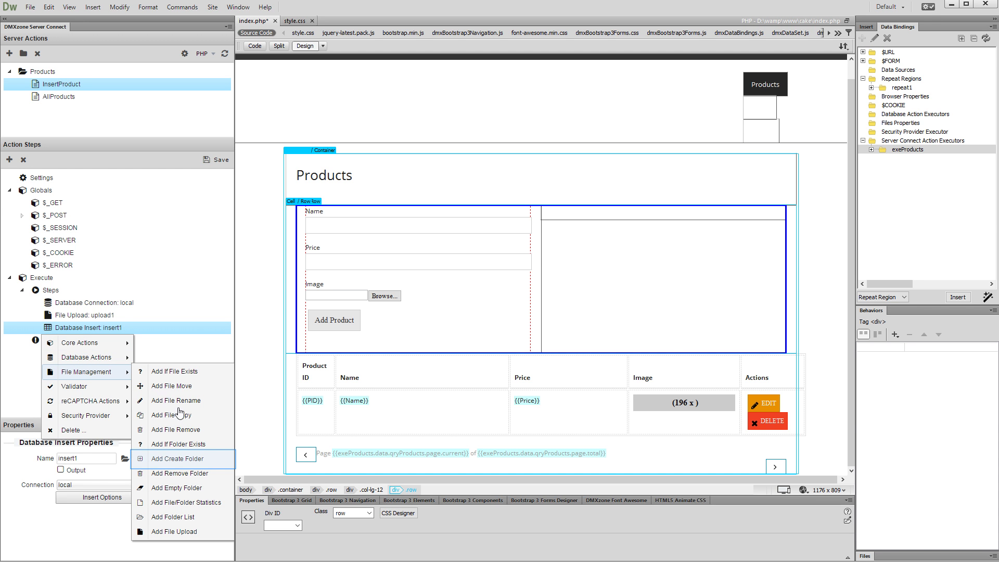
pyautogui.click(191, 458)
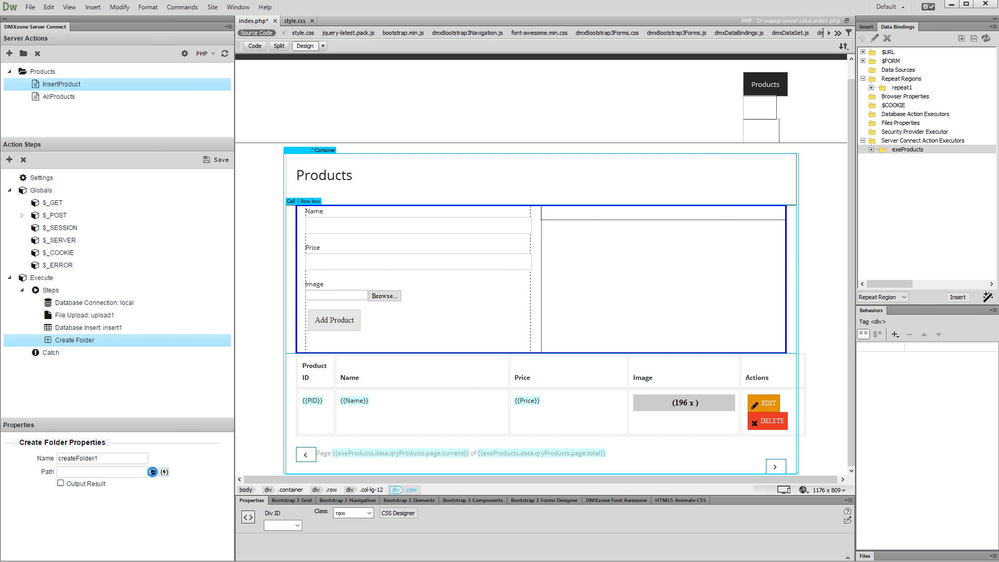
pyautogui.click(153, 472)
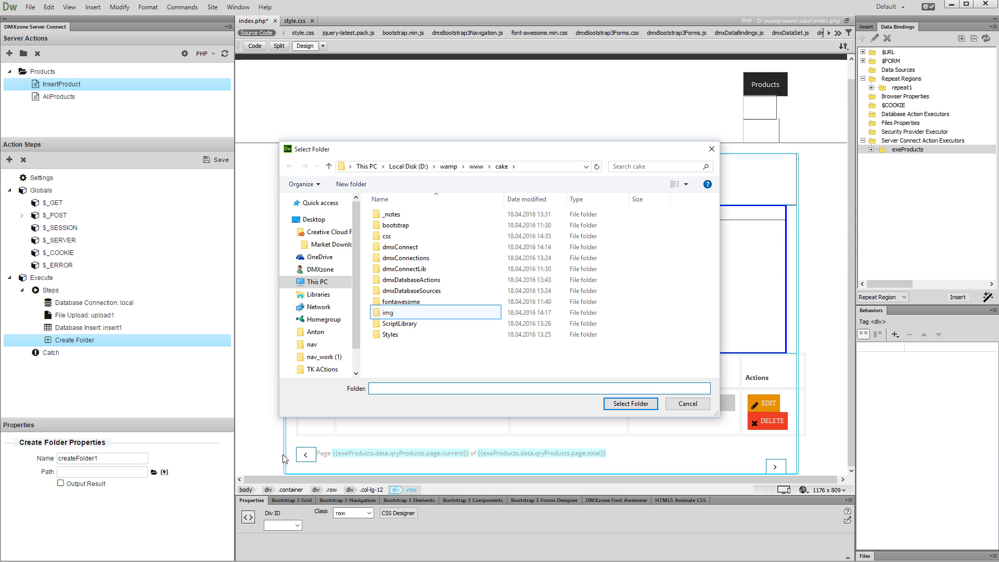
pyautogui.click(387, 314)
pyautogui.doubleClick(387, 314)
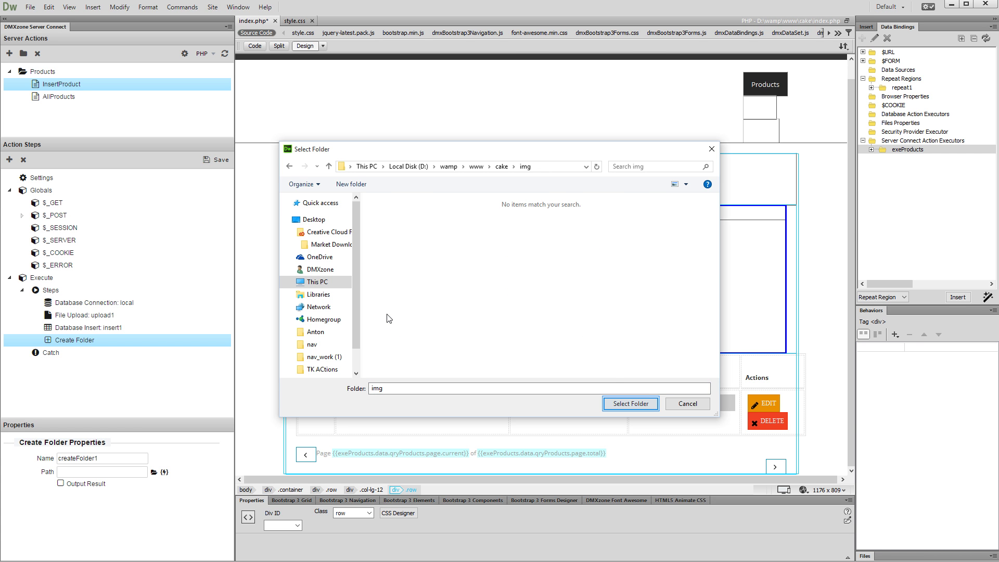
pyautogui.click(628, 404)
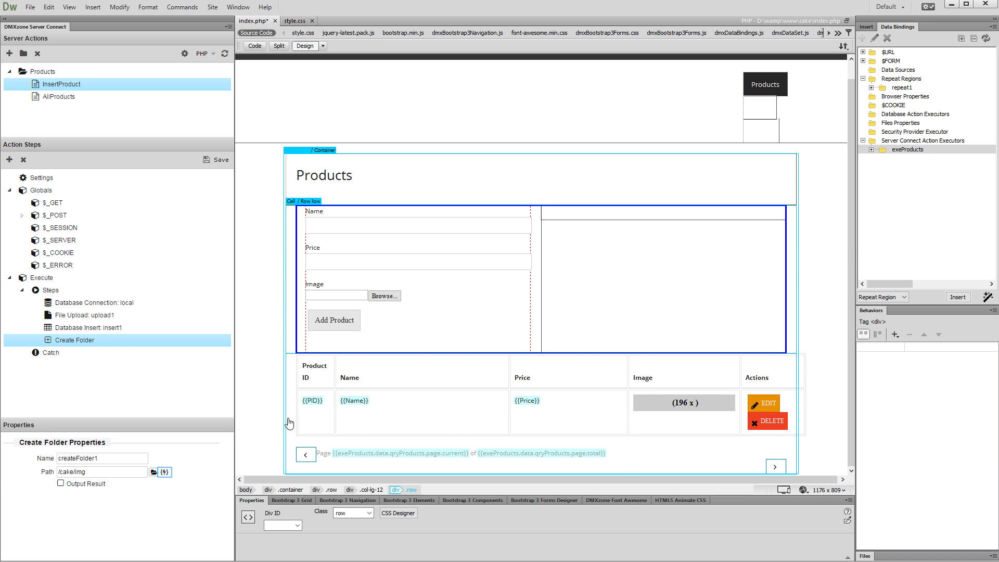
# - Append /{{insert1.identity}} to the Create Folder path expression, making /cake/img/{{insert1.identity}}
pyautogui.click(164, 472)
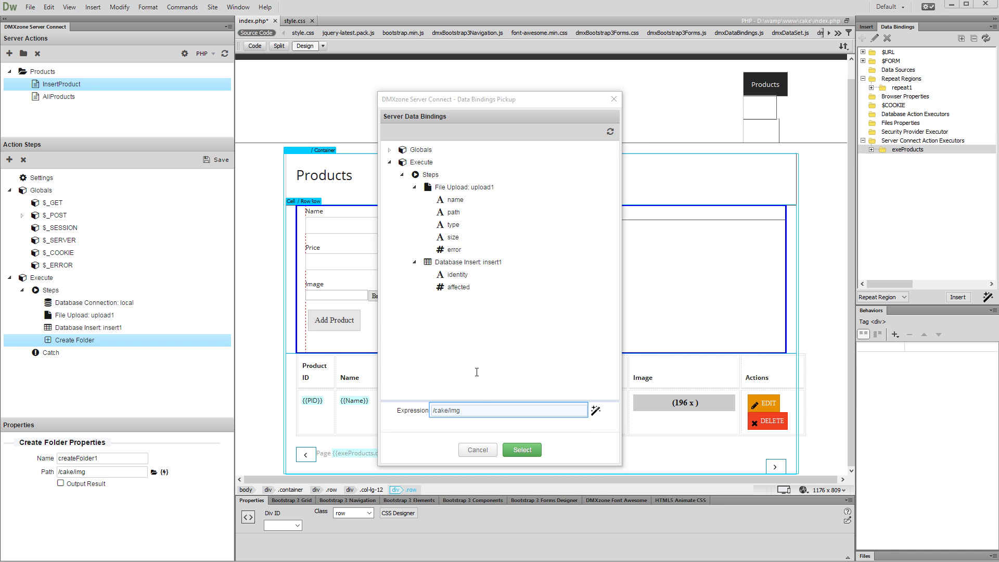
pyautogui.click(477, 412)
pyautogui.write('/{{insert1.iden')
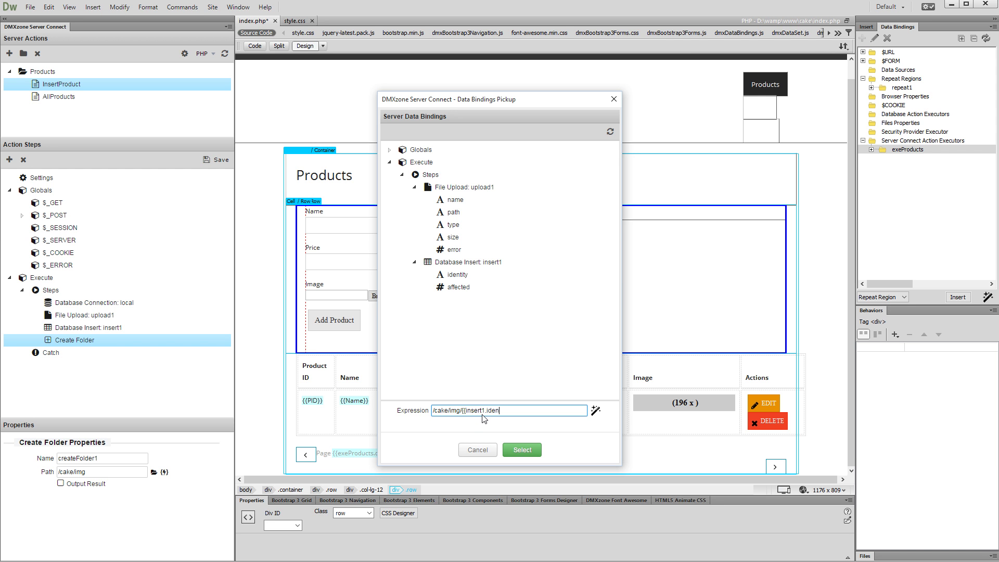
pyautogui.write('tity}}')
pyautogui.press('Tab')
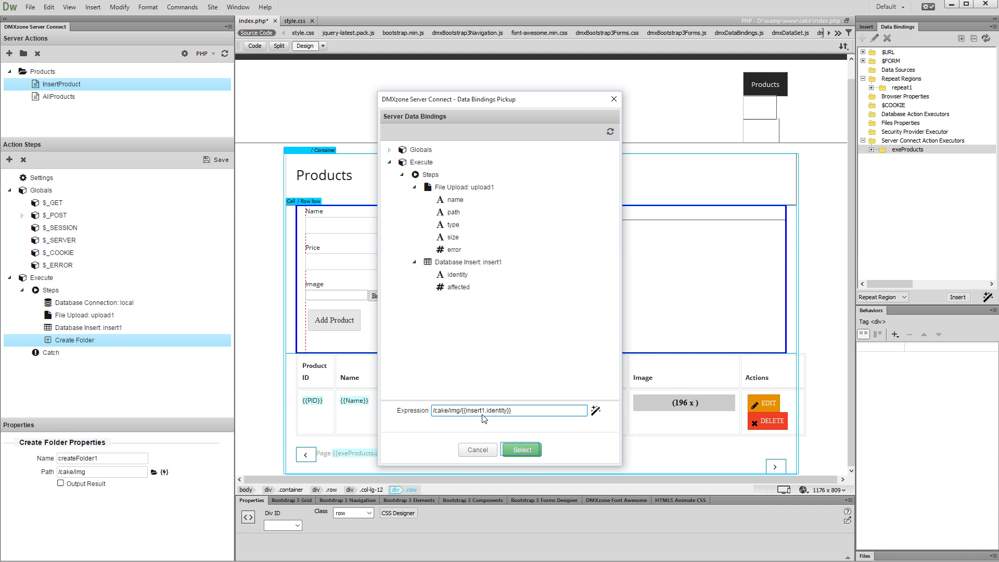